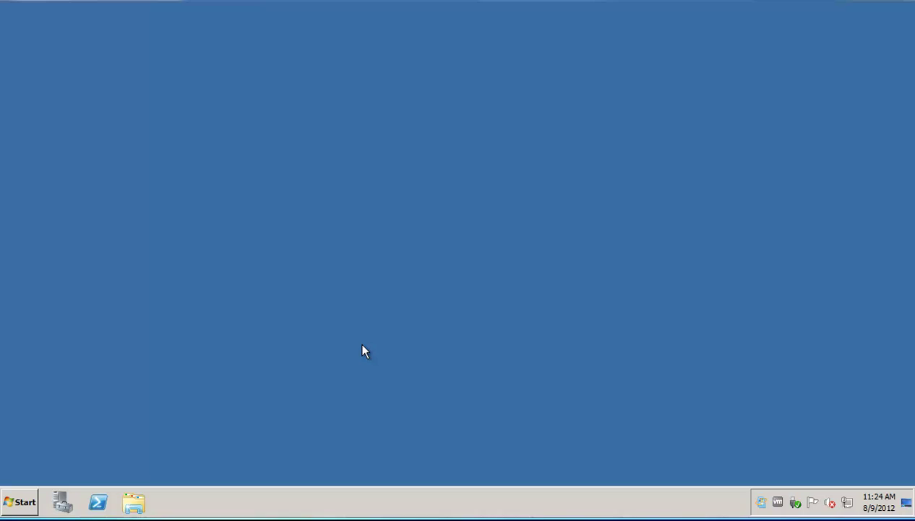
Step: From Start > Computer, browse into C:\Program Files (x86)\NetApp
left_click(23, 499)
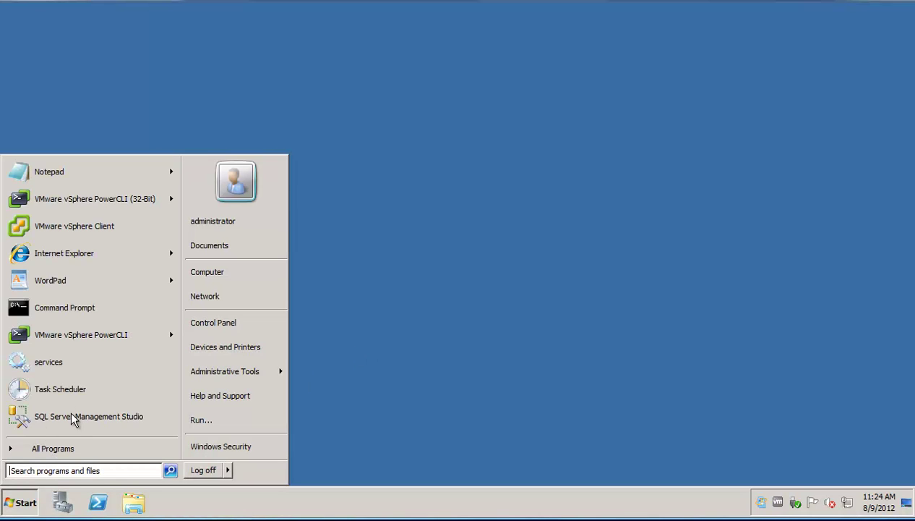
left_click(204, 277)
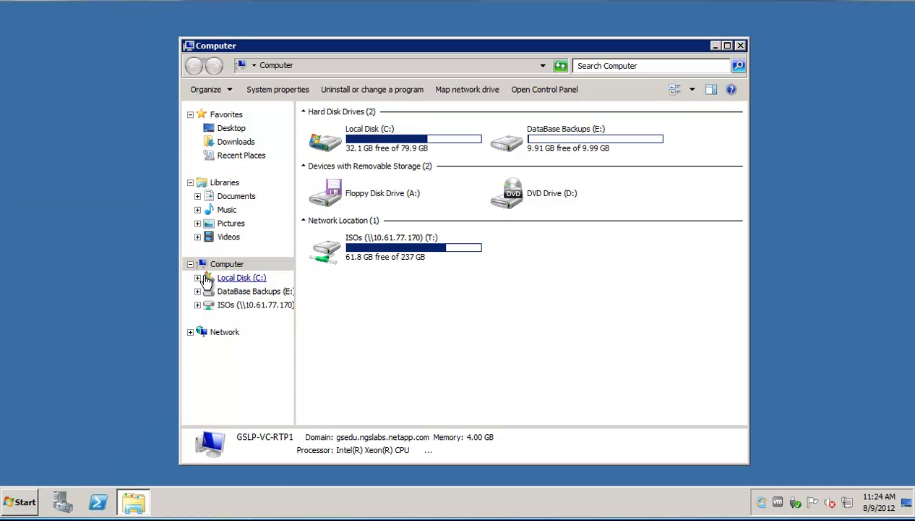
double_click(359, 148)
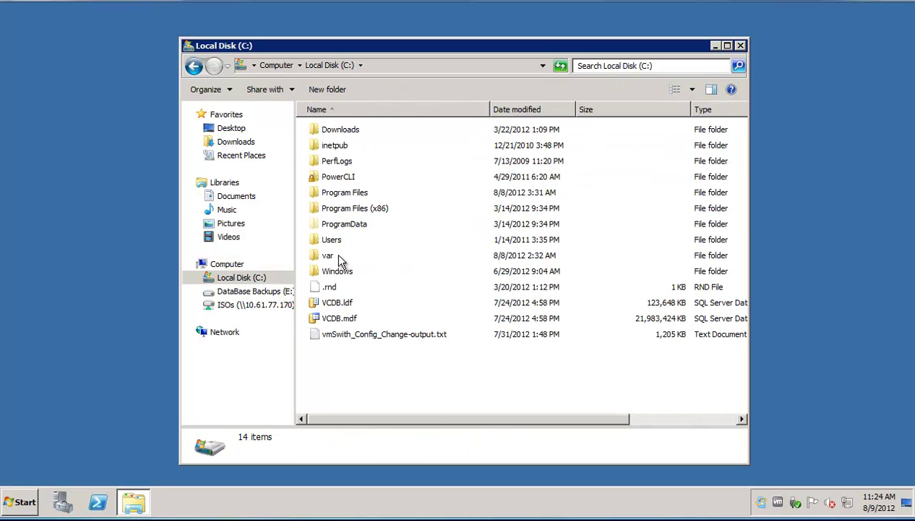
double_click(344, 209)
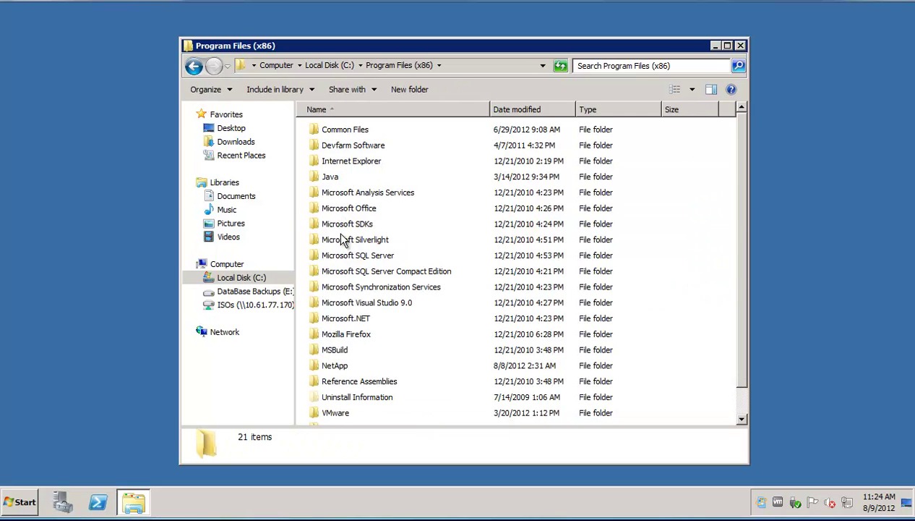
left_click(337, 368)
double_click(337, 368)
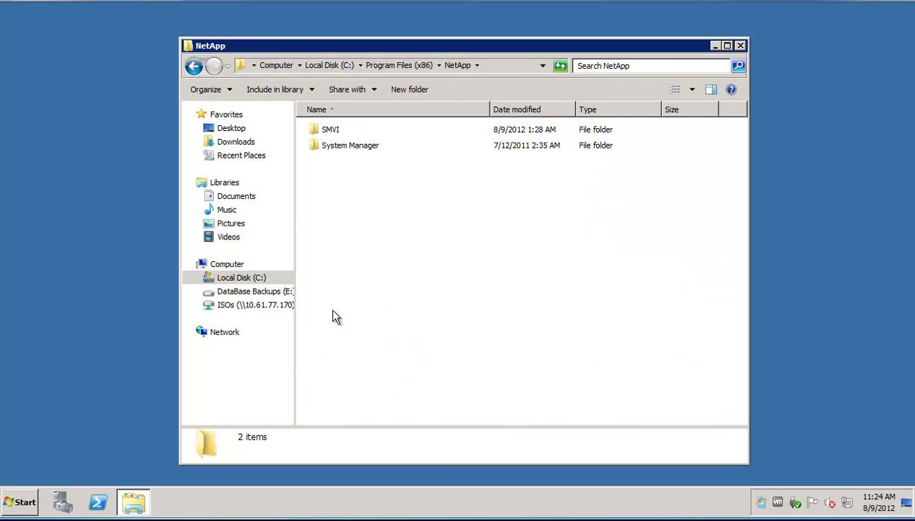
Step: Open SMVI\server\etc and bring up the context menu for smvi.override
double_click(330, 133)
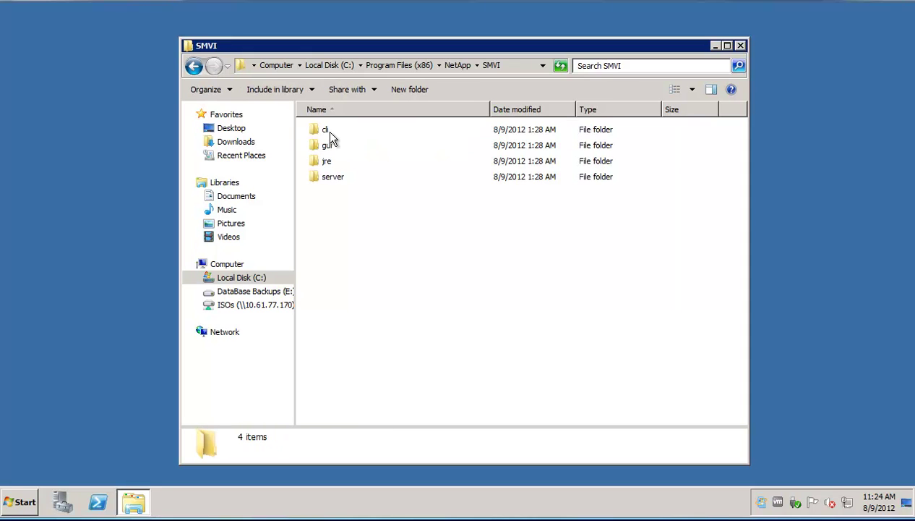
double_click(332, 179)
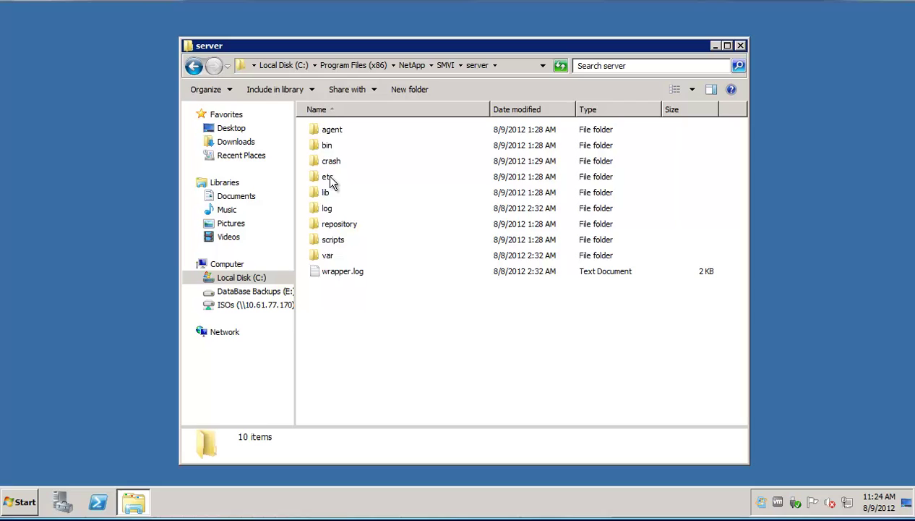
double_click(328, 177)
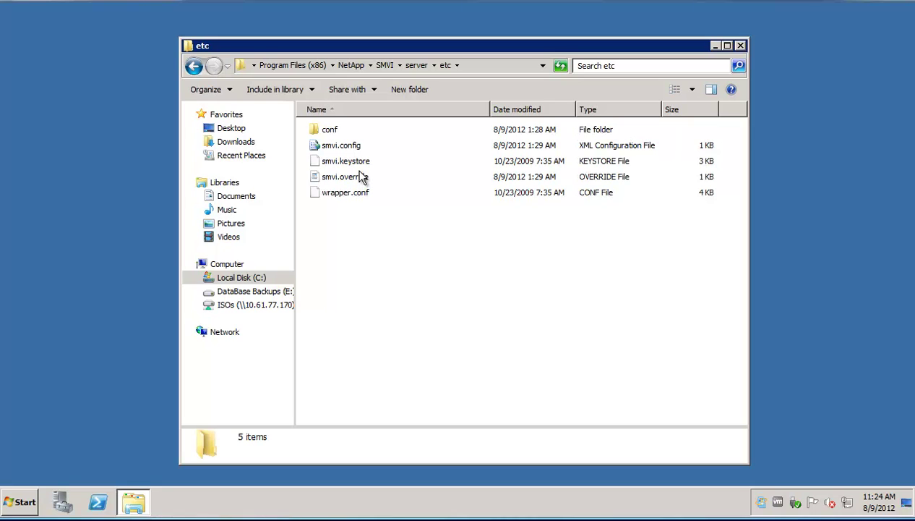
right_click(361, 177)
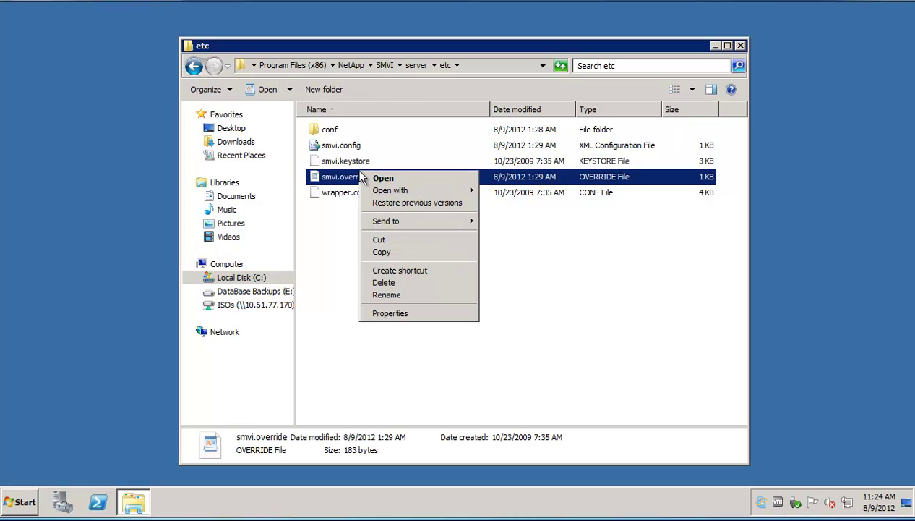
Step: Open smvi.override in Notepad, add vim.client.log.verbose=true below the keystore line, and save
mouse_move(377, 194)
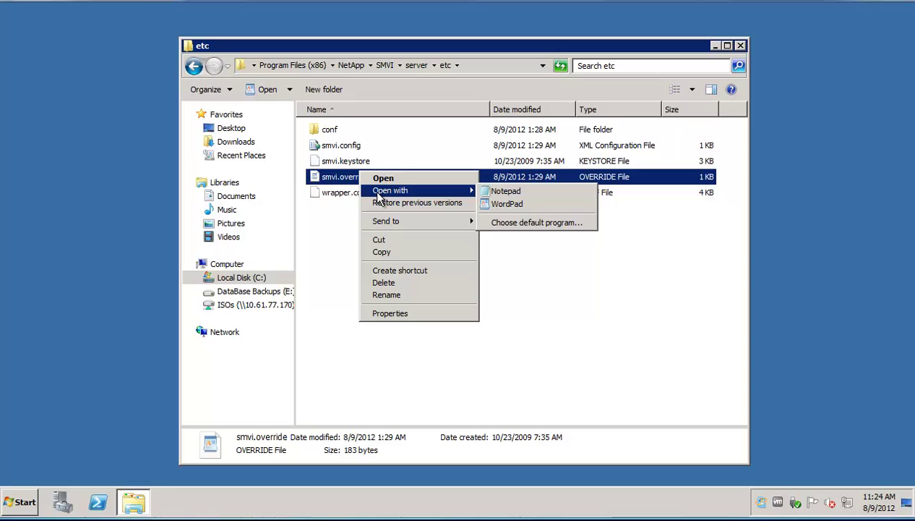
left_click(499, 191)
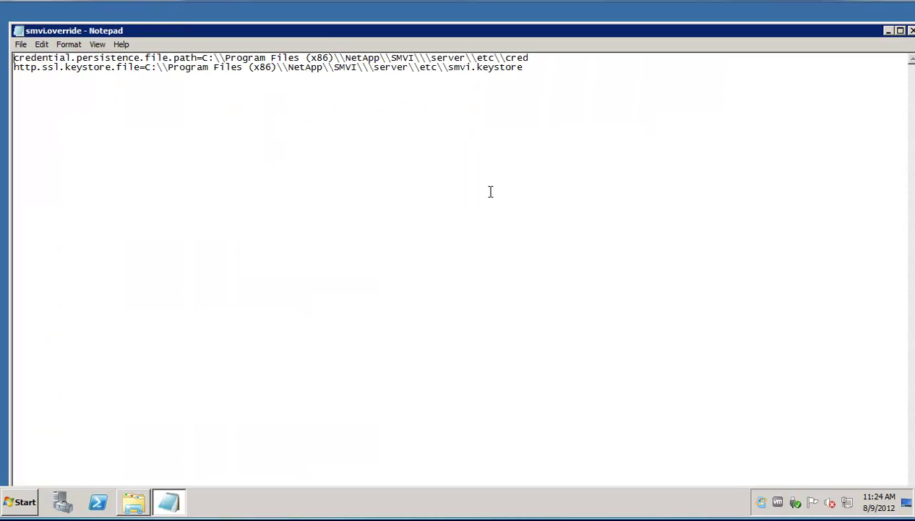
left_click(528, 67)
key("Return")
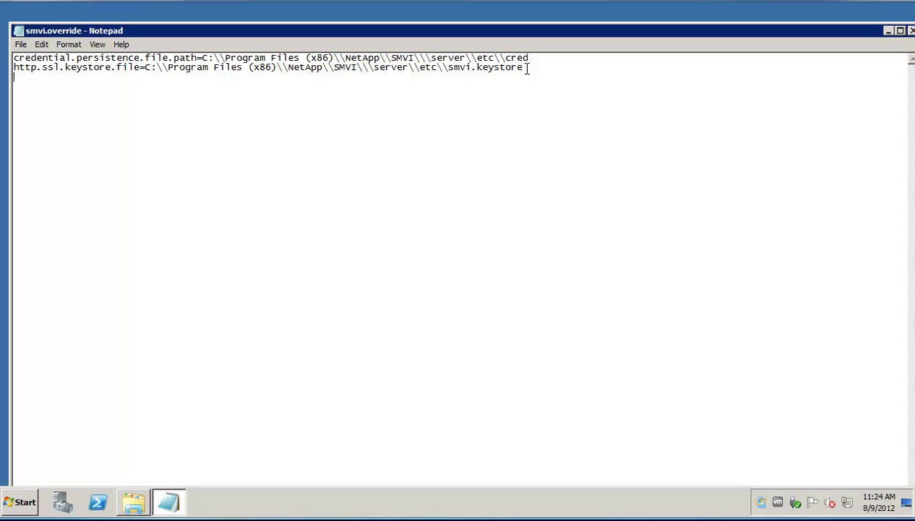
type("vim.client.log.ver")
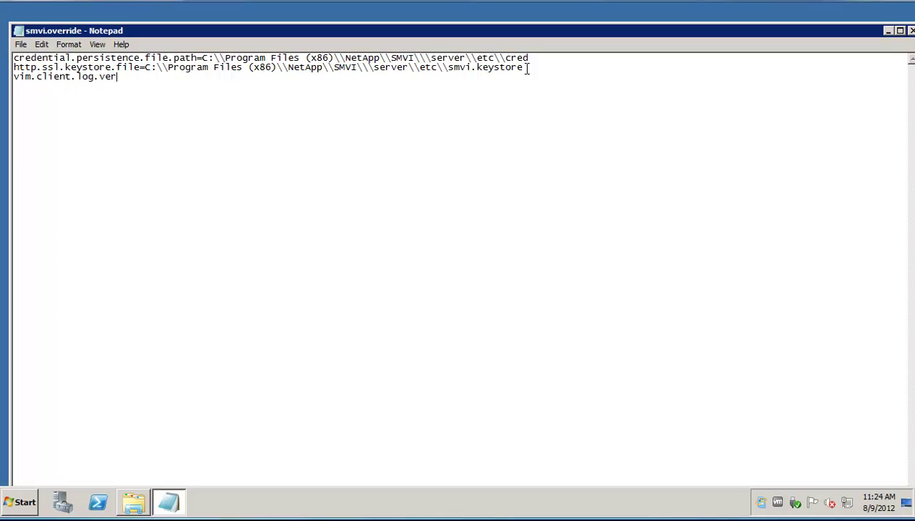
type("bose=true")
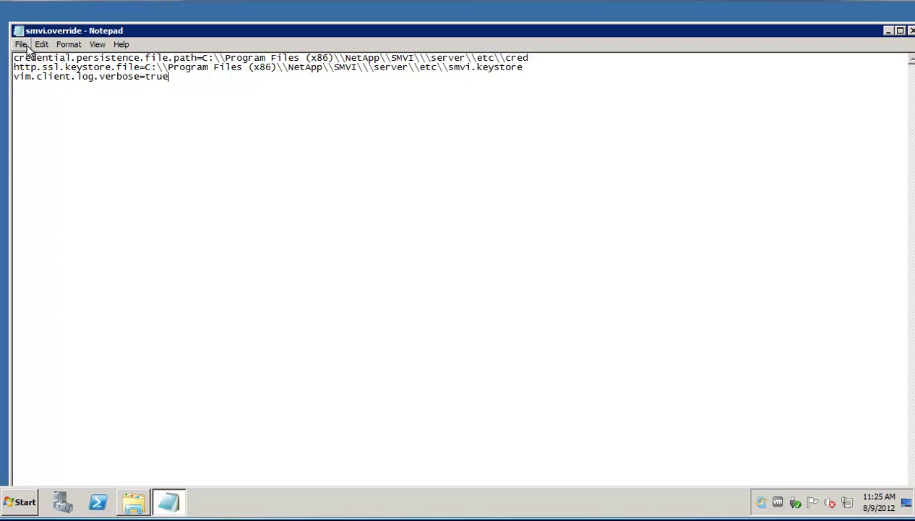
left_click(26, 45)
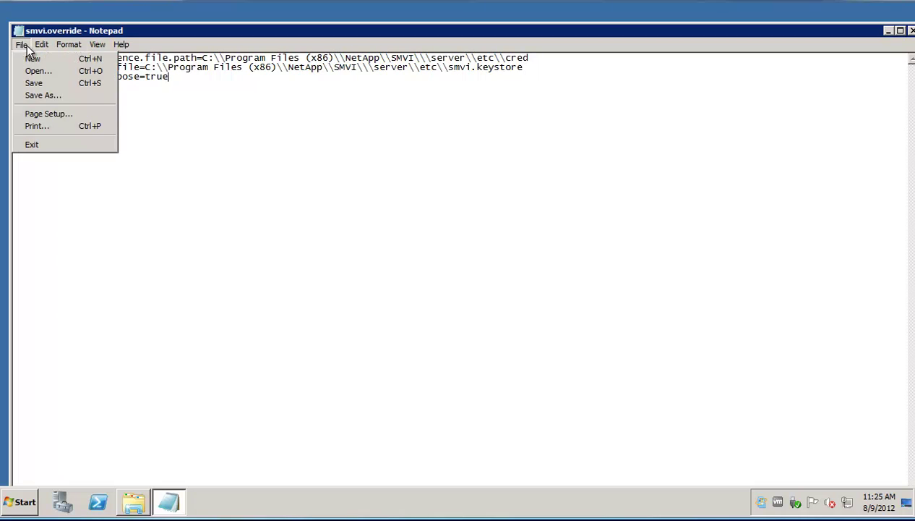
left_click(27, 84)
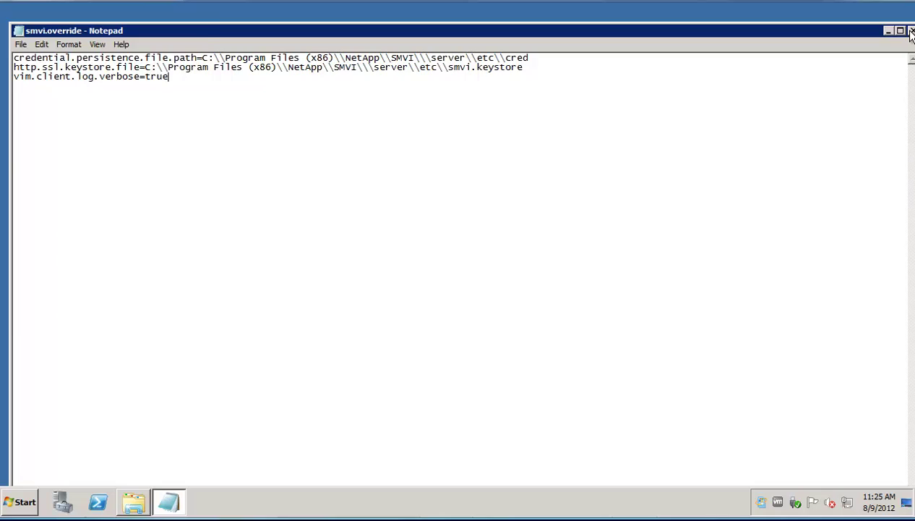
Step: Close Notepad to return to etc, then open and dismiss Computer's context menu from Start
left_click(910, 31)
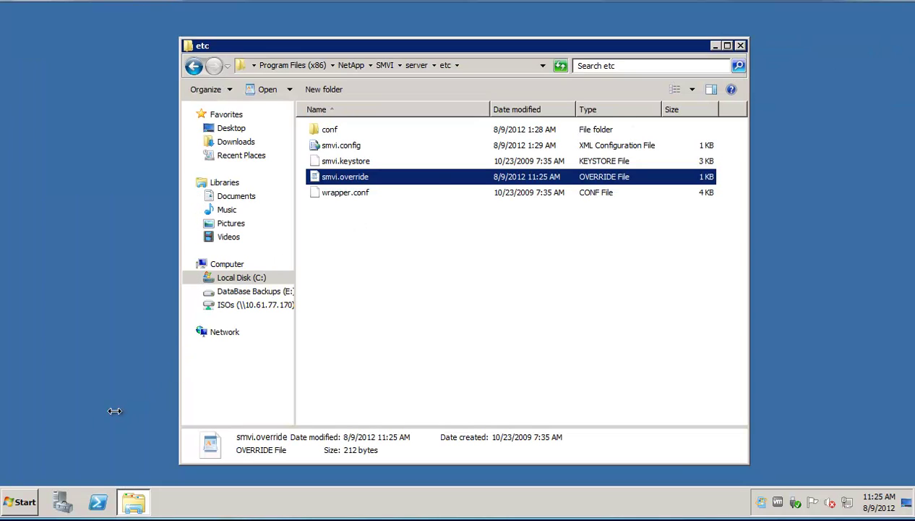
left_click(28, 503)
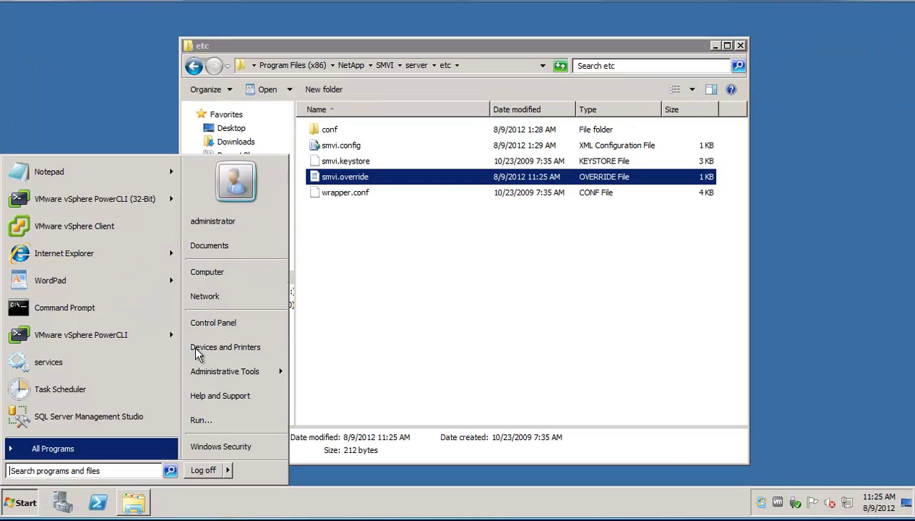
right_click(210, 276)
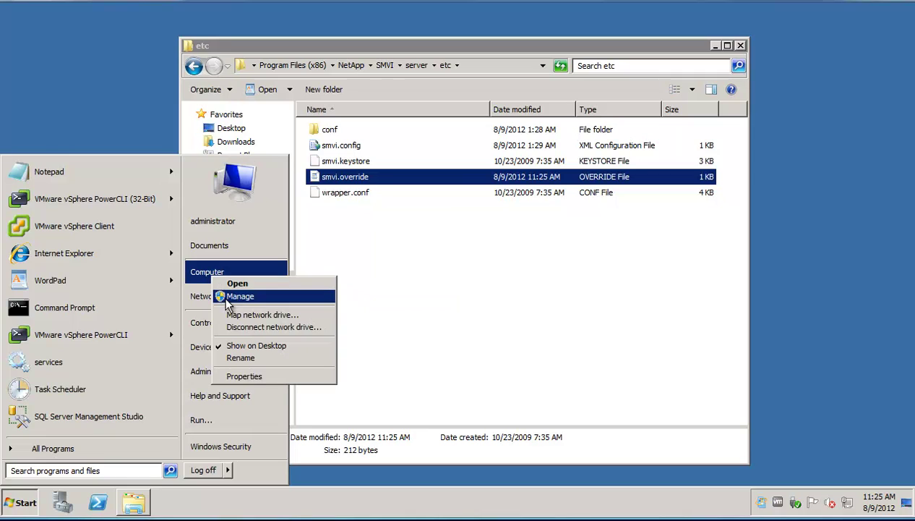
key("Escape")
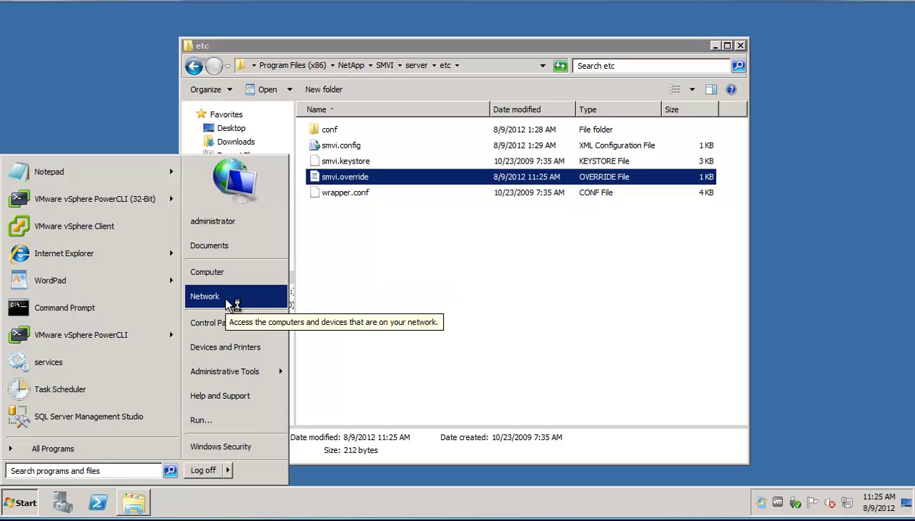
Step: Minimize Explorer and restart SnapManager VI from Server Manager's Services list, found by typing 'sn'
left_click(715, 46)
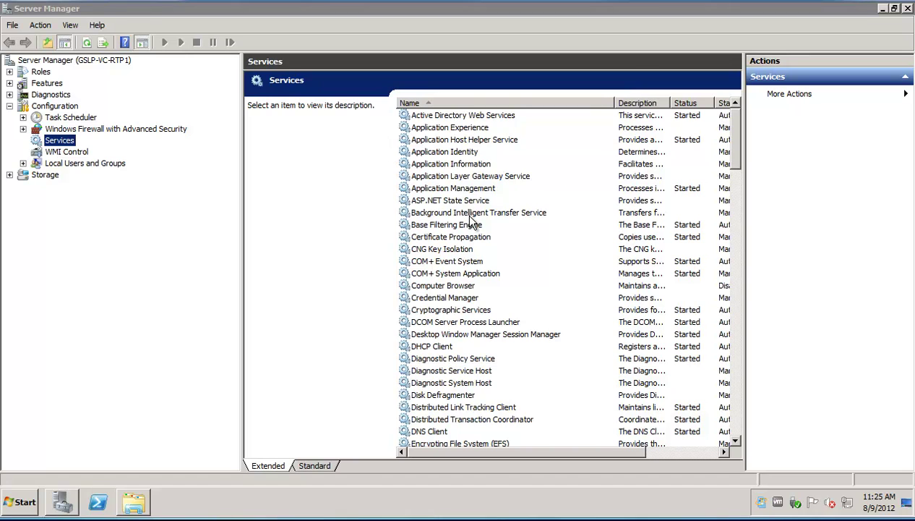
left_click(430, 227)
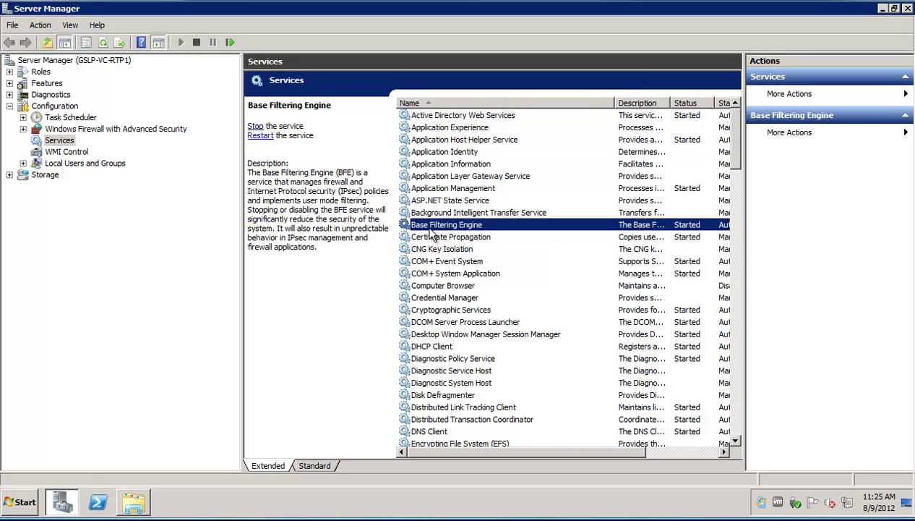
type("sn")
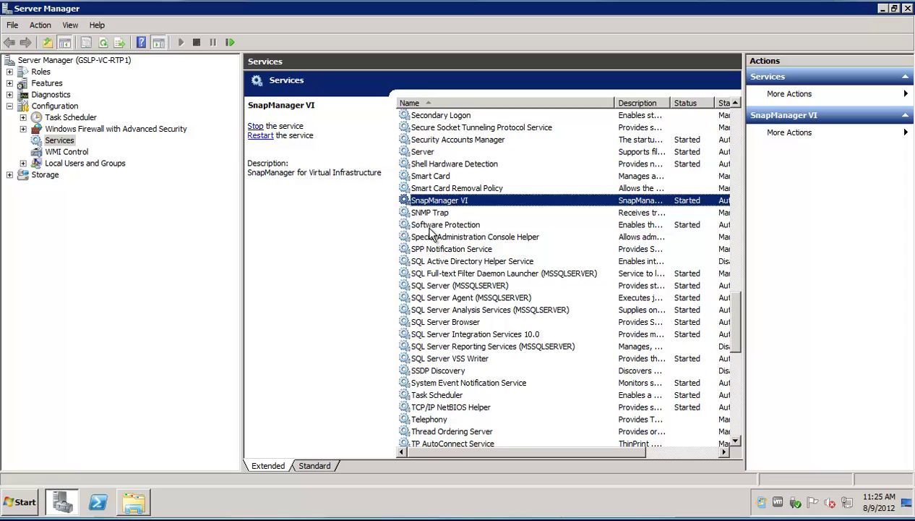
right_click(426, 206)
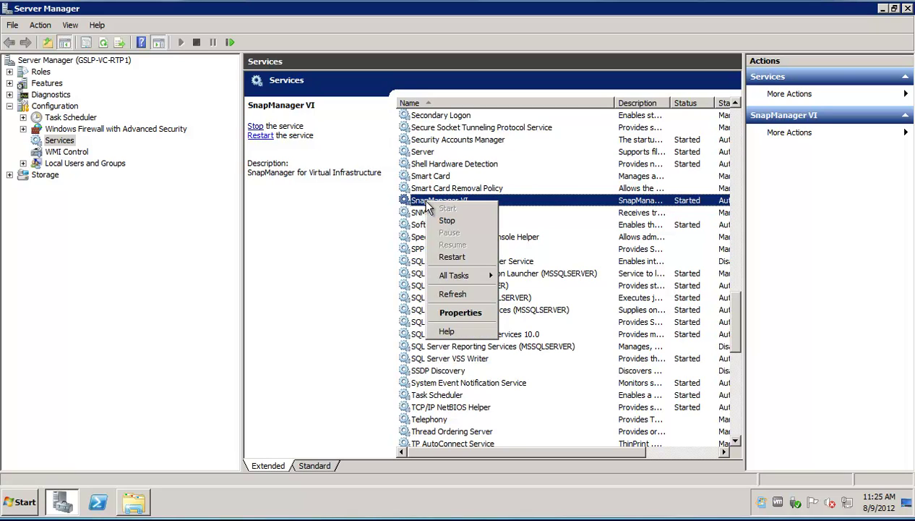
left_click(447, 258)
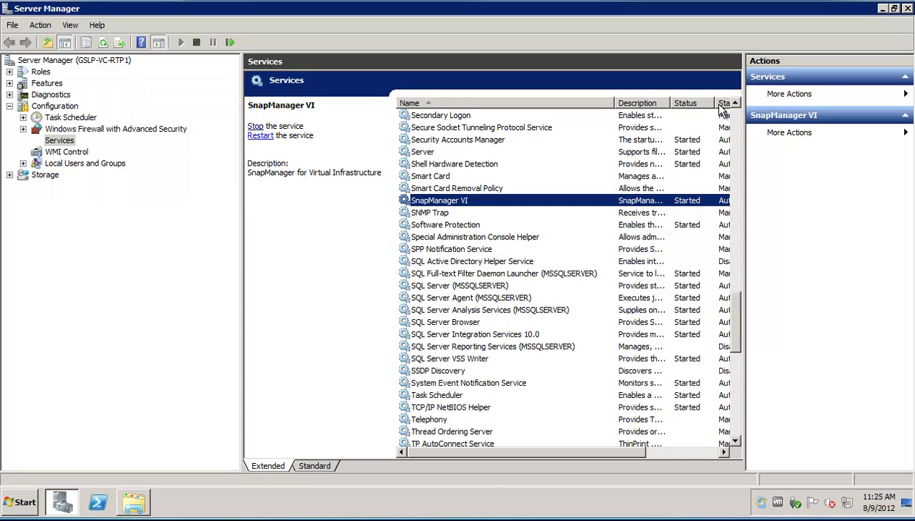
Step: Minimize Server Manager and browse from Computer into C:\Program Files (x86)
left_click(882, 9)
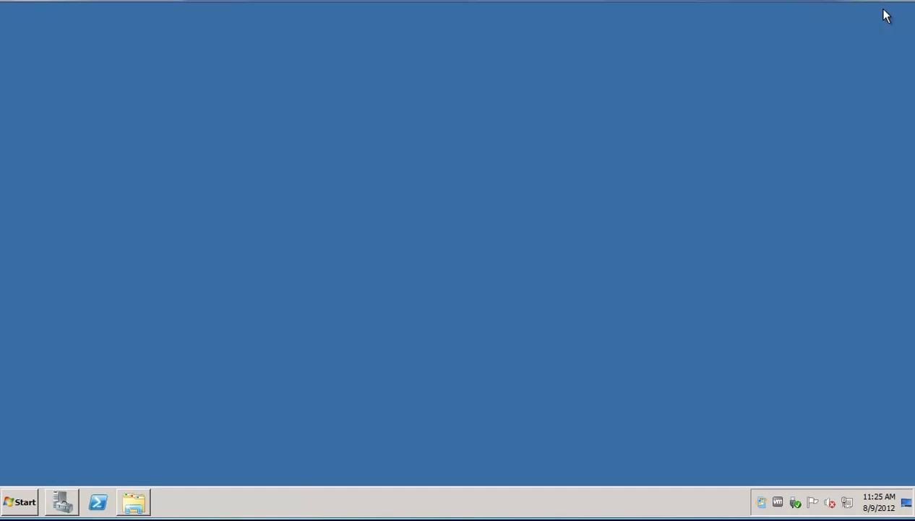
left_click(25, 506)
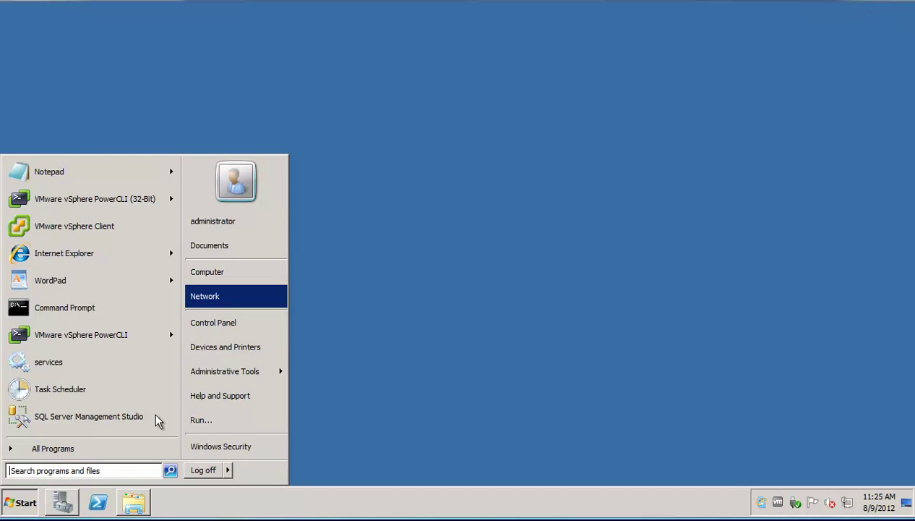
left_click(207, 283)
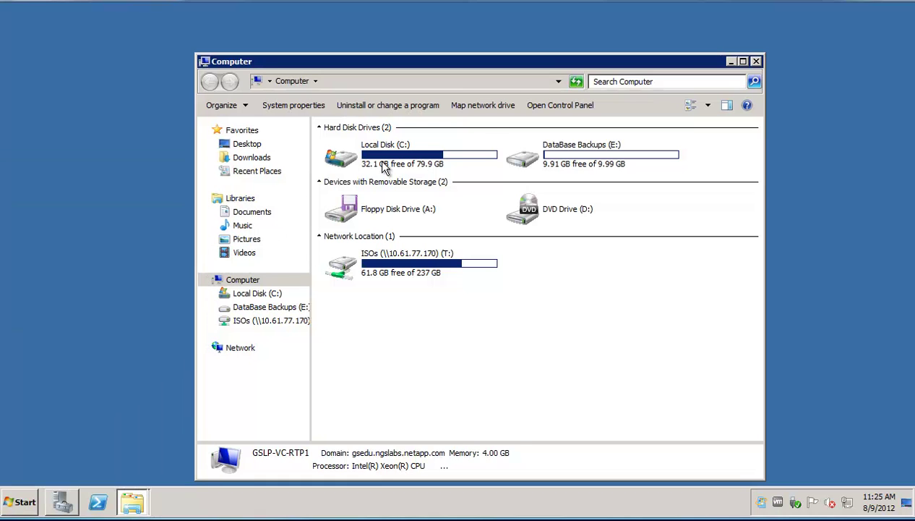
double_click(379, 158)
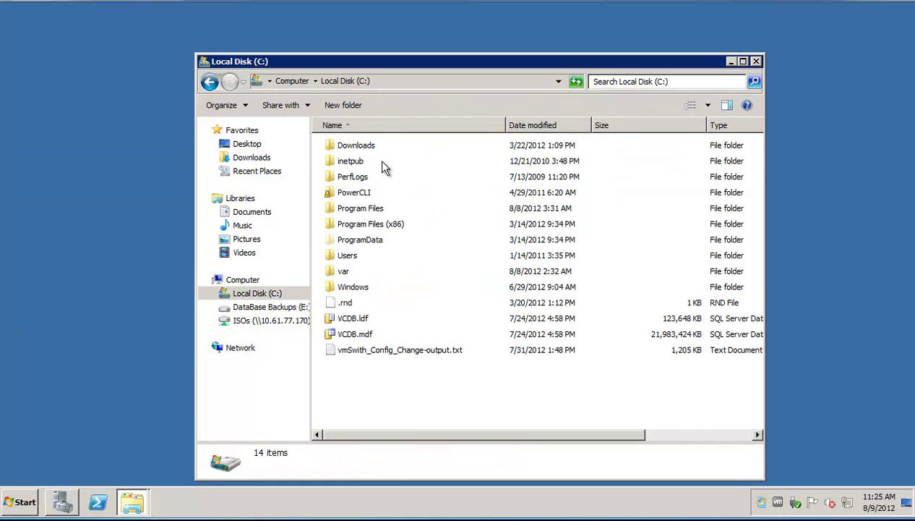
double_click(358, 225)
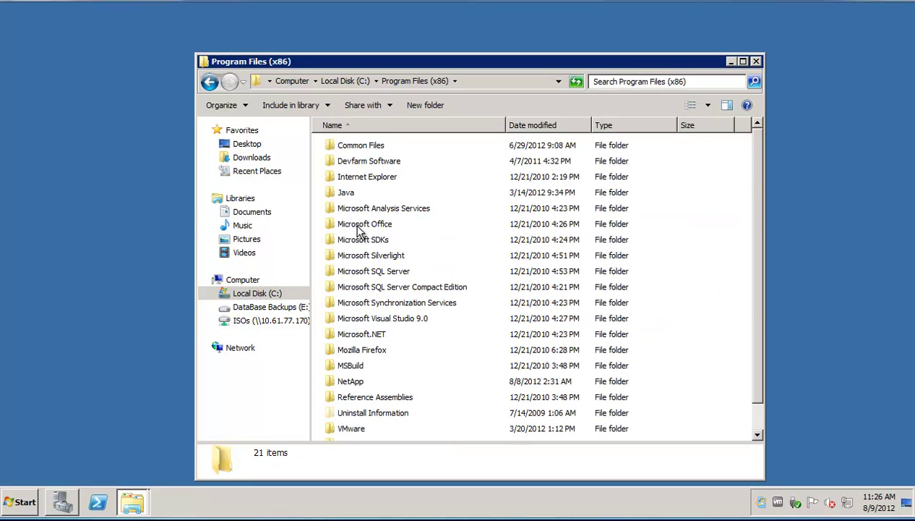
Step: Open NetApp\SMVI\server\log and select server.log to view its details
double_click(359, 381)
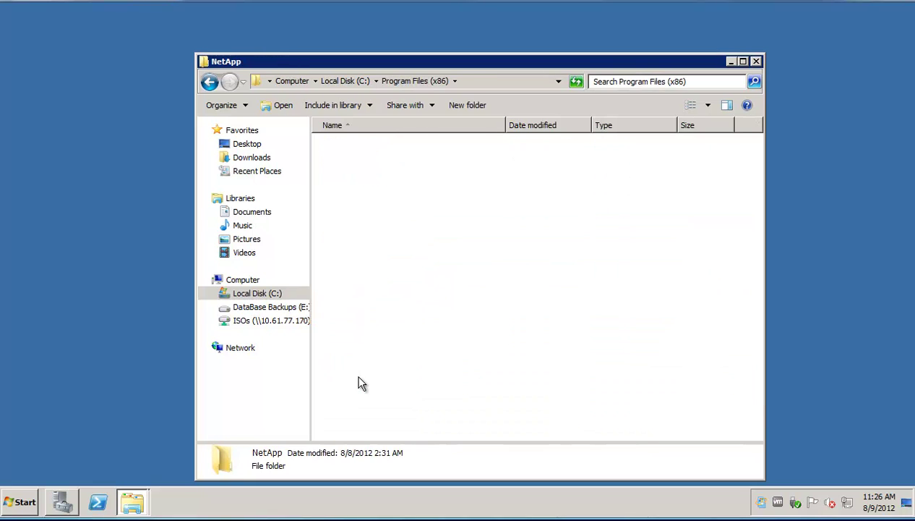
double_click(345, 146)
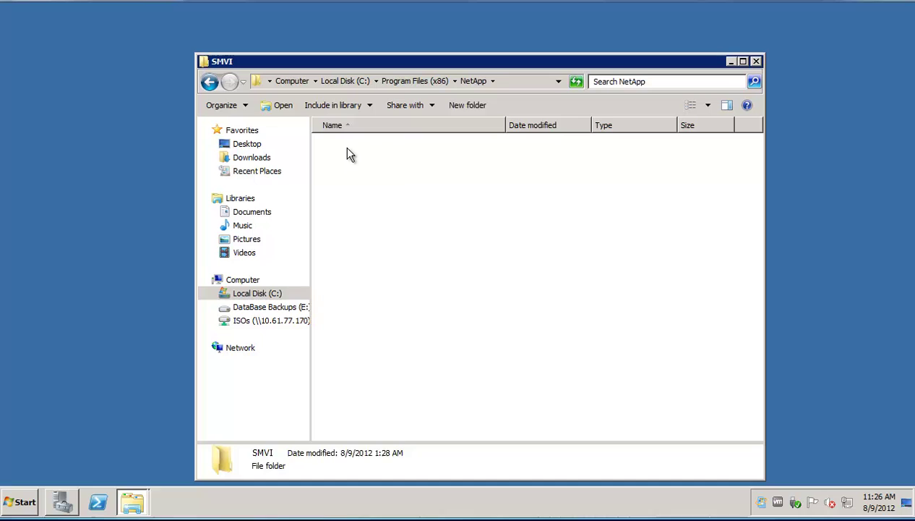
double_click(353, 192)
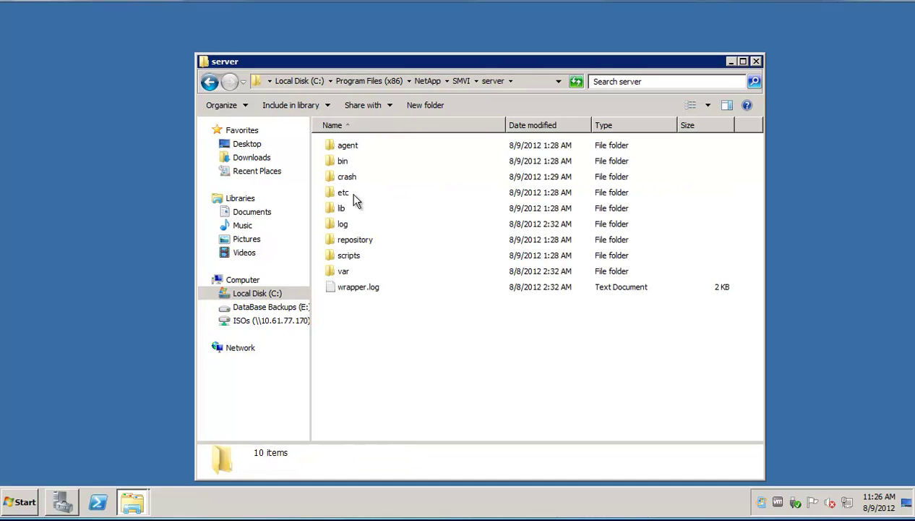
left_click(344, 226)
double_click(343, 227)
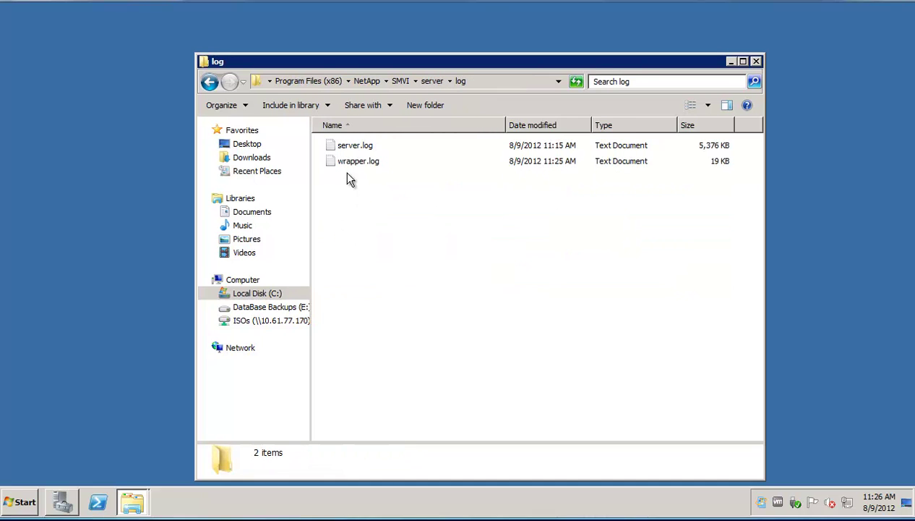
left_click(342, 143)
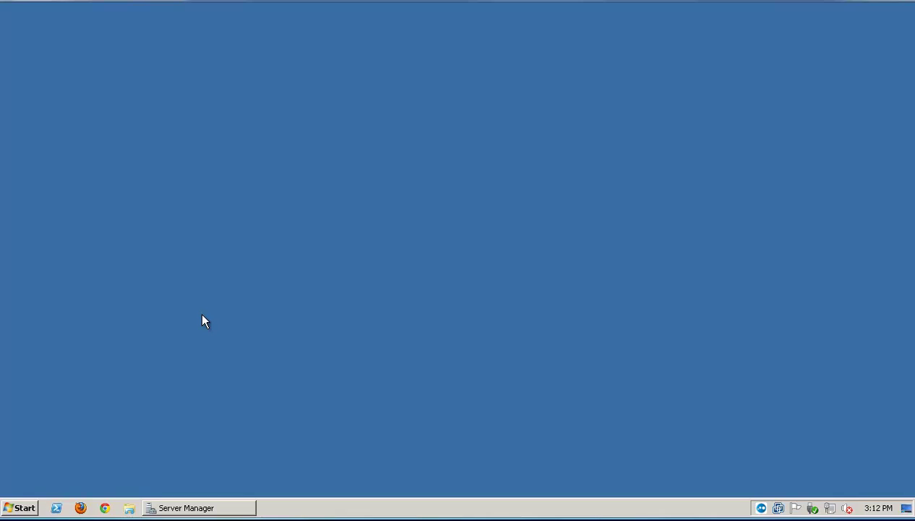
Step: From Start > Computer, browse into C:\Program Files\NetApp
left_click(17, 507)
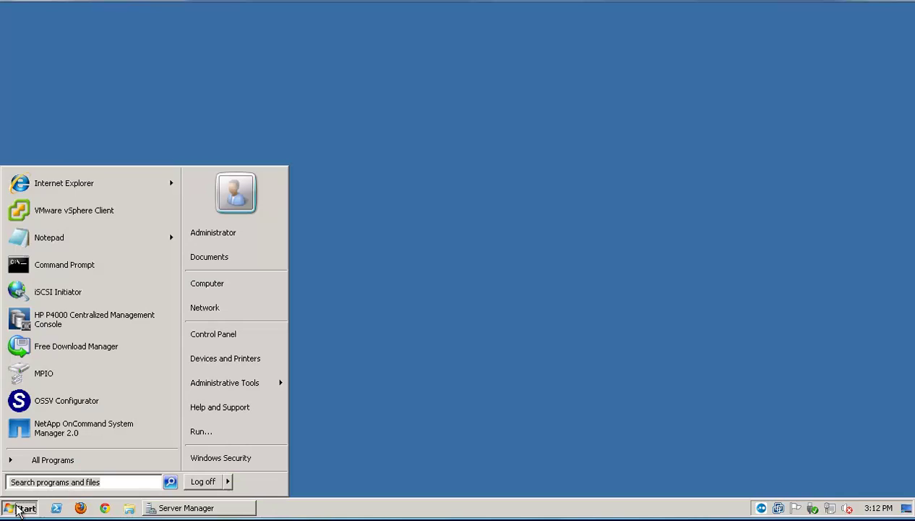
left_click(245, 284)
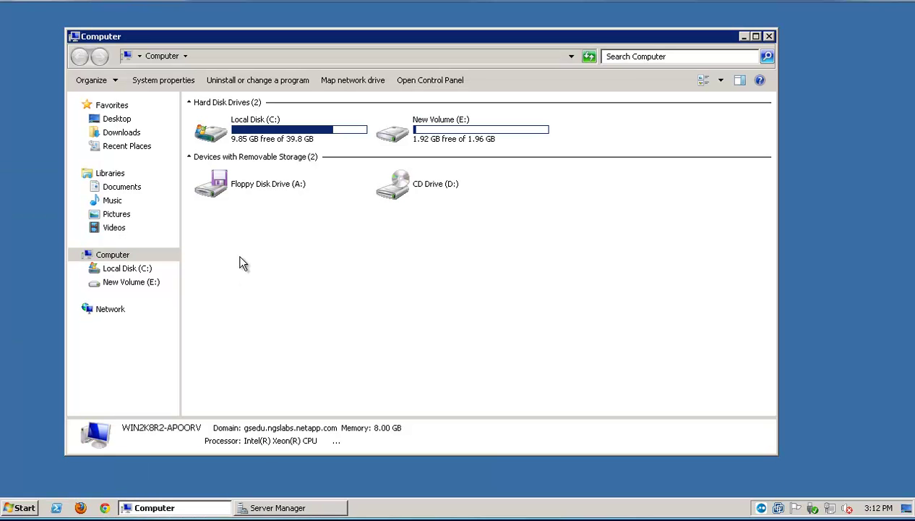
double_click(241, 142)
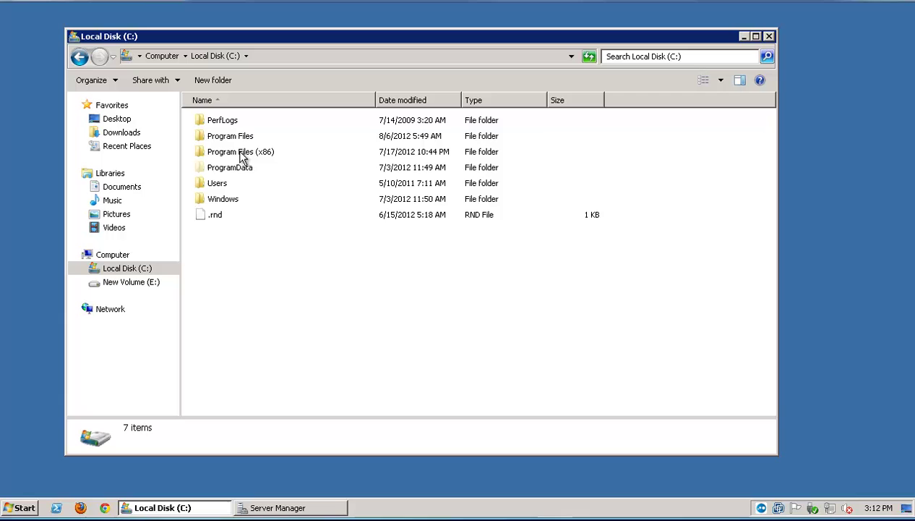
double_click(242, 138)
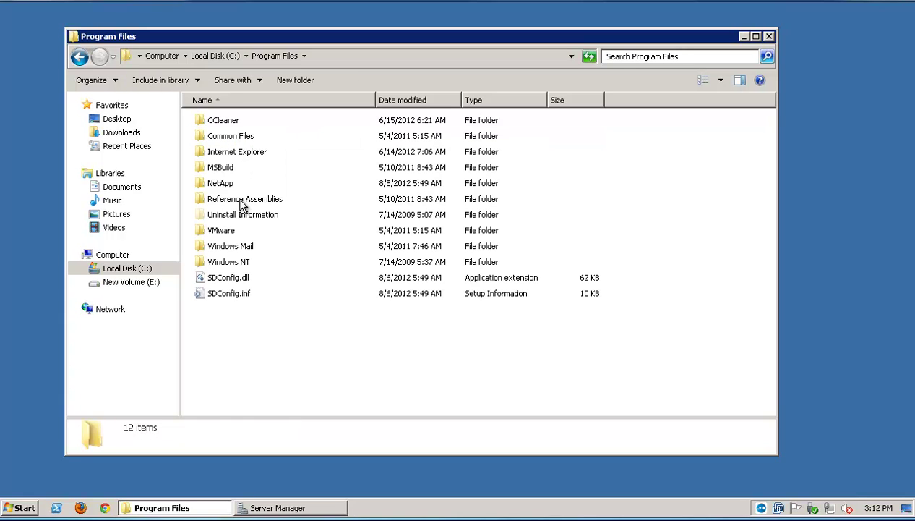
double_click(233, 186)
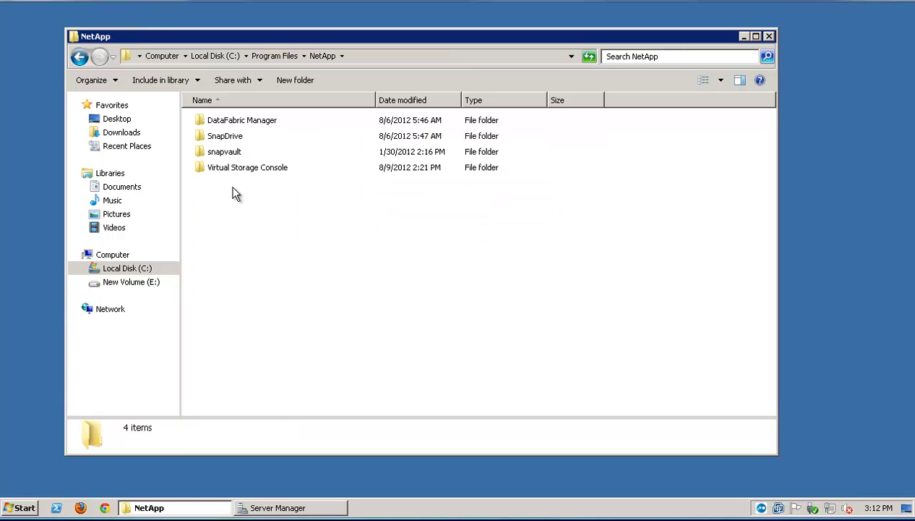
Step: Open Virtual Storage Console\smvi\server\etc
left_click(233, 176)
double_click(233, 176)
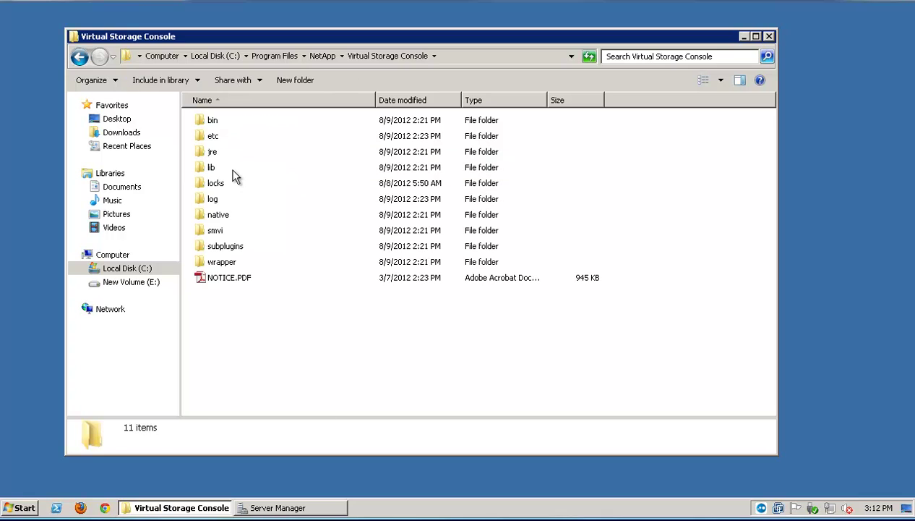
double_click(222, 232)
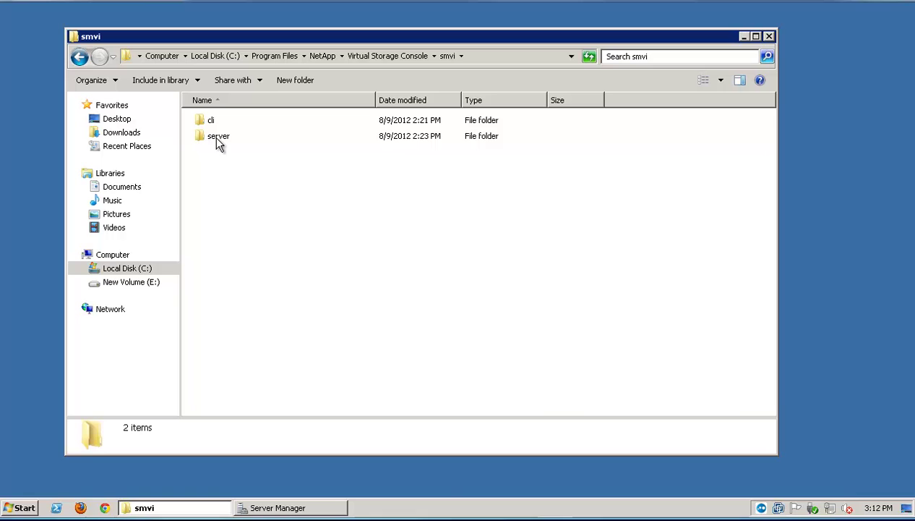
double_click(214, 136)
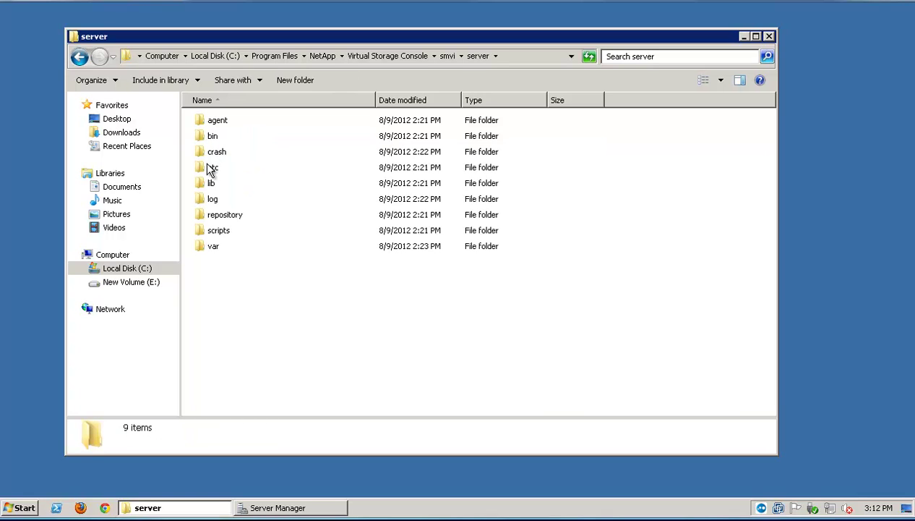
double_click(212, 168)
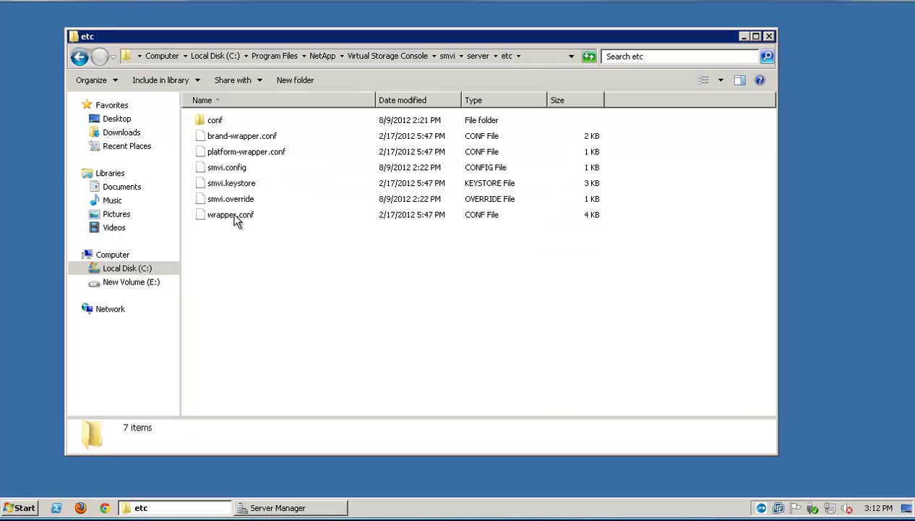
Step: Open smvi.override in Notepad via 'Select a program from a list', with 'Always use' unchecked
right_click(230, 196)
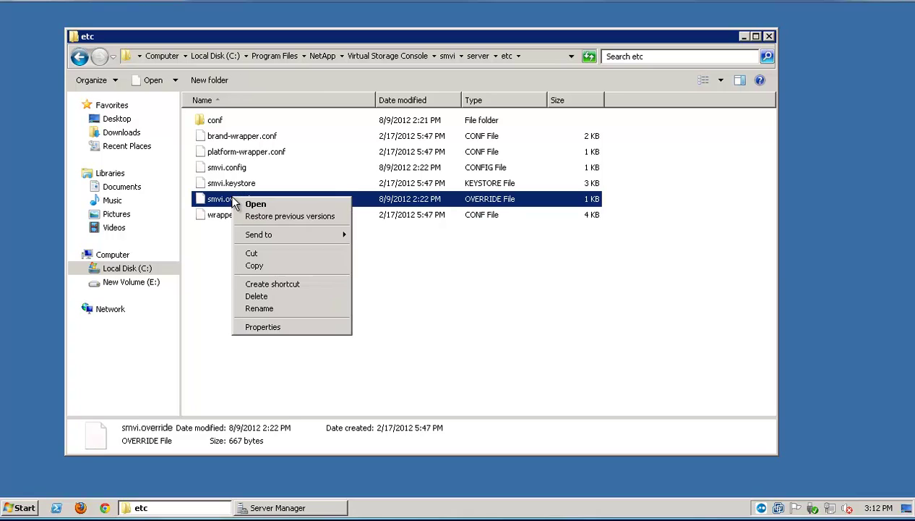
left_click(249, 204)
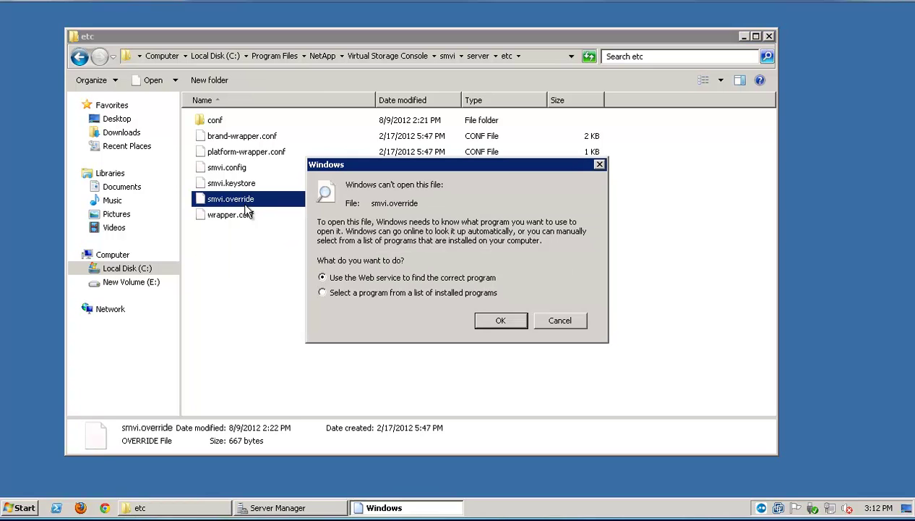
left_click(347, 292)
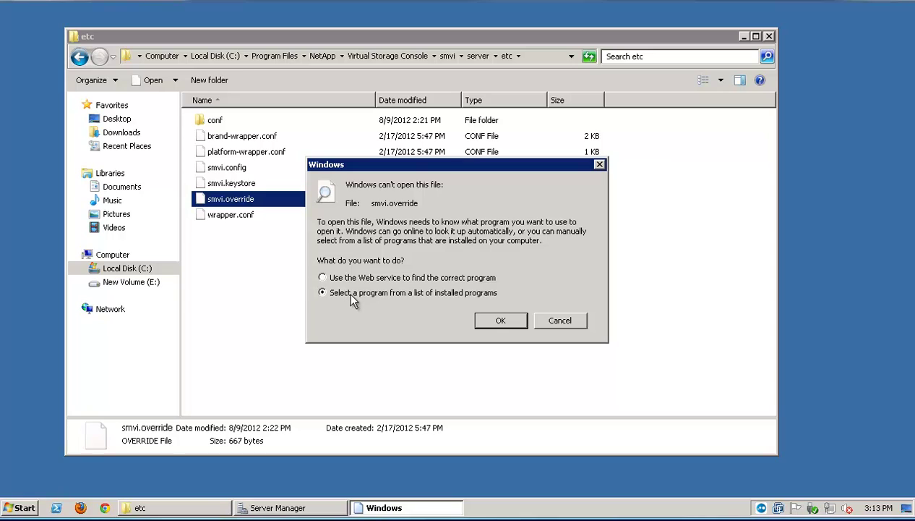
left_click(492, 322)
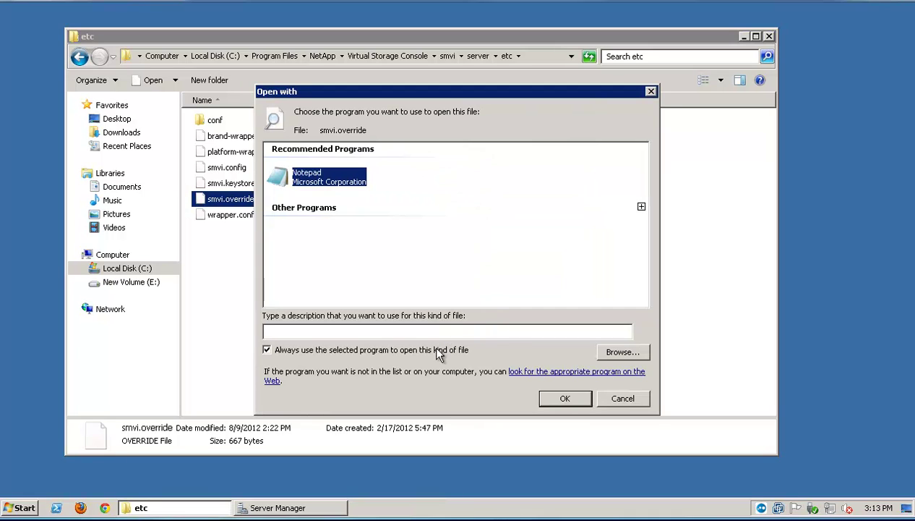
left_click(452, 350)
left_click(563, 402)
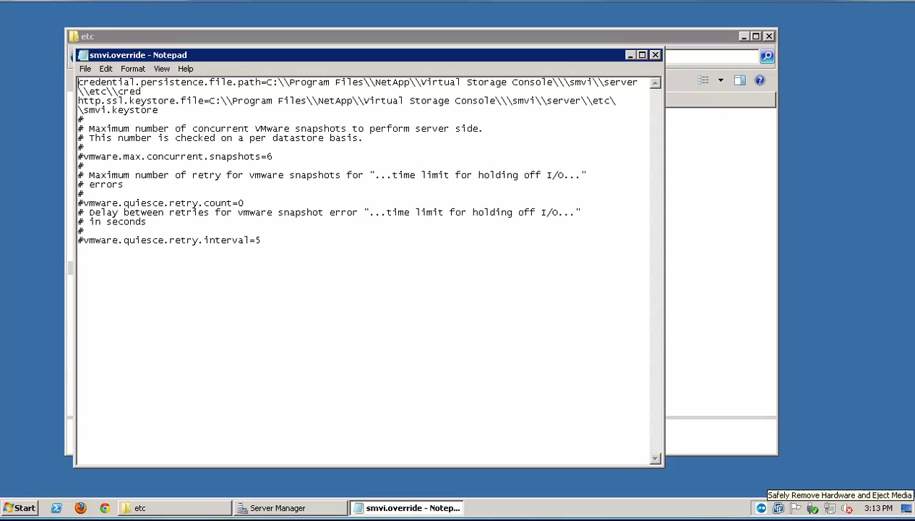
Step: Append the line vim.client.log.verbose=true at the end of smvi.override
key("ctrl+End")
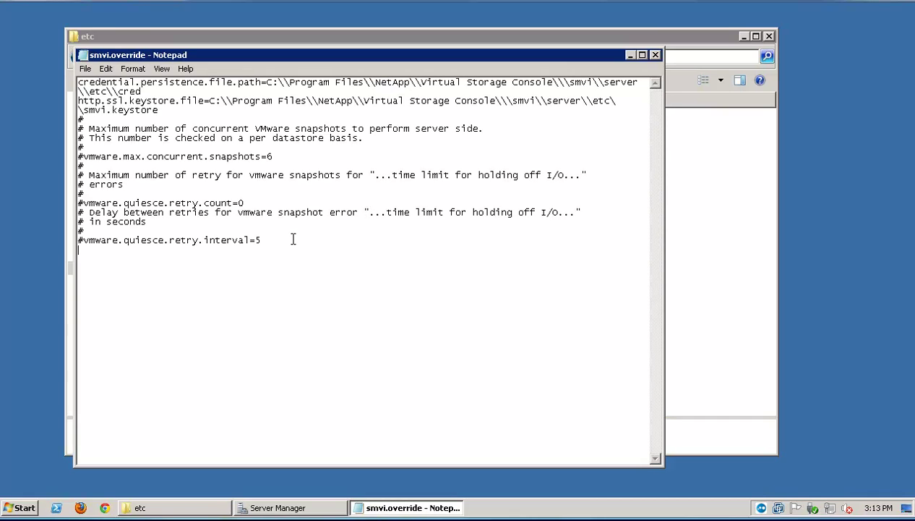
type("vim.client.log")
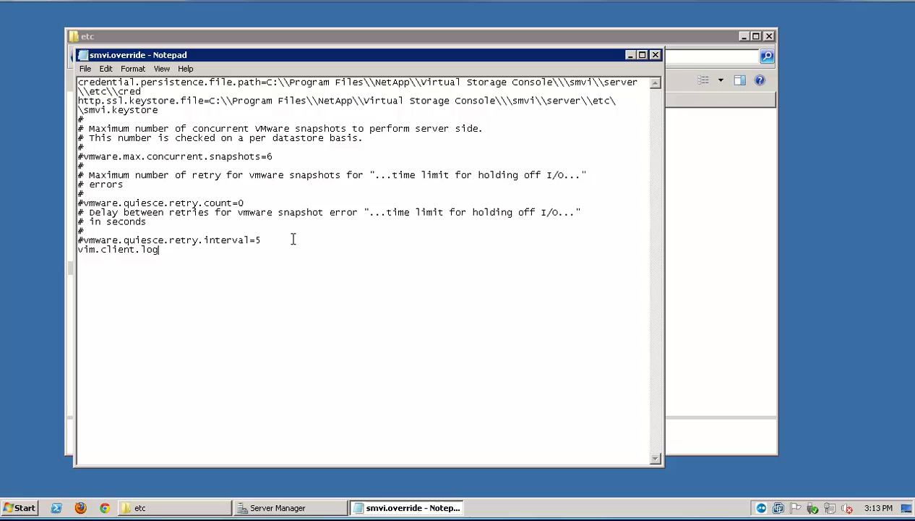
type(".verbose=")
type("true")
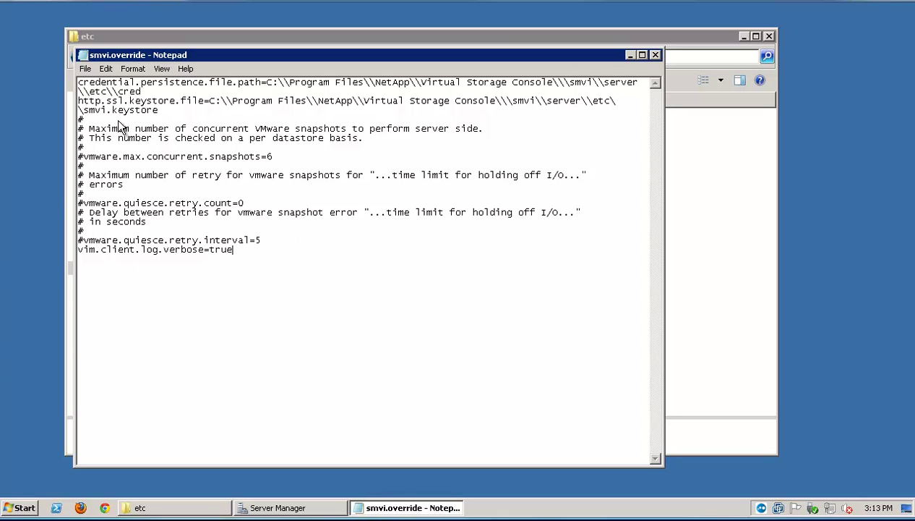
Step: Save the file, close Notepad, and minimize the etc folder window
left_click(86, 69)
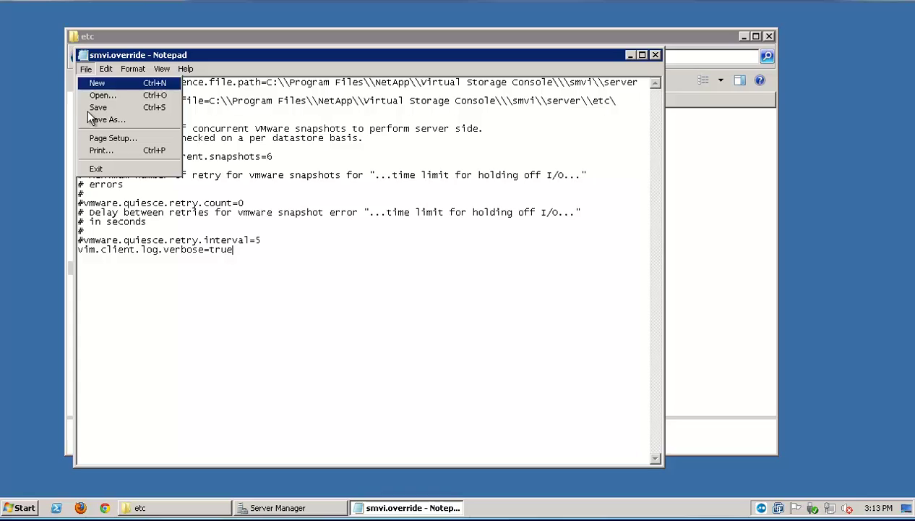
left_click(98, 107)
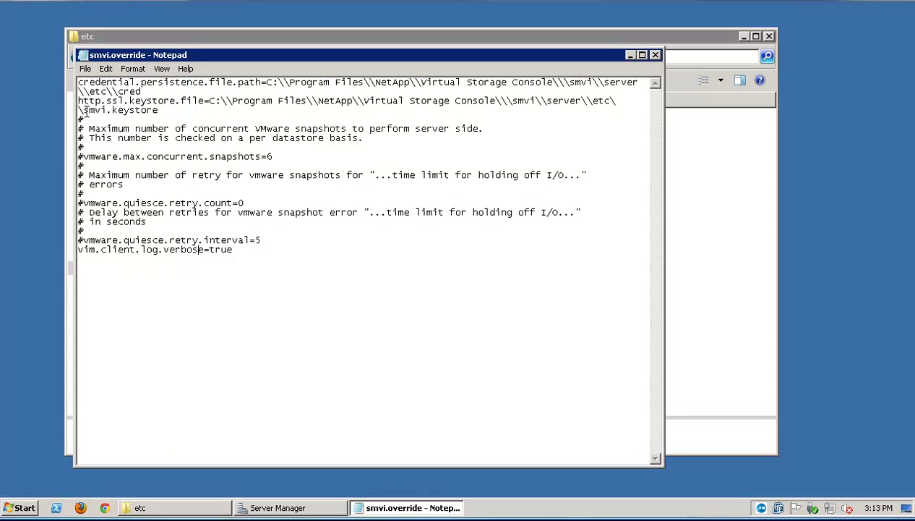
left_click(655, 55)
left_click(731, 24)
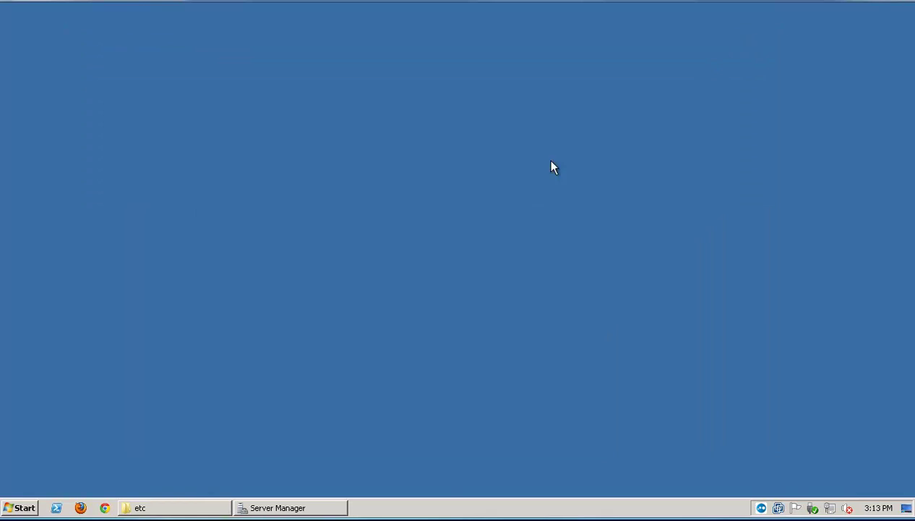
Step: Restore Server Manager and search the Services list with 'sn' for the SnapManager service
left_click(311, 508)
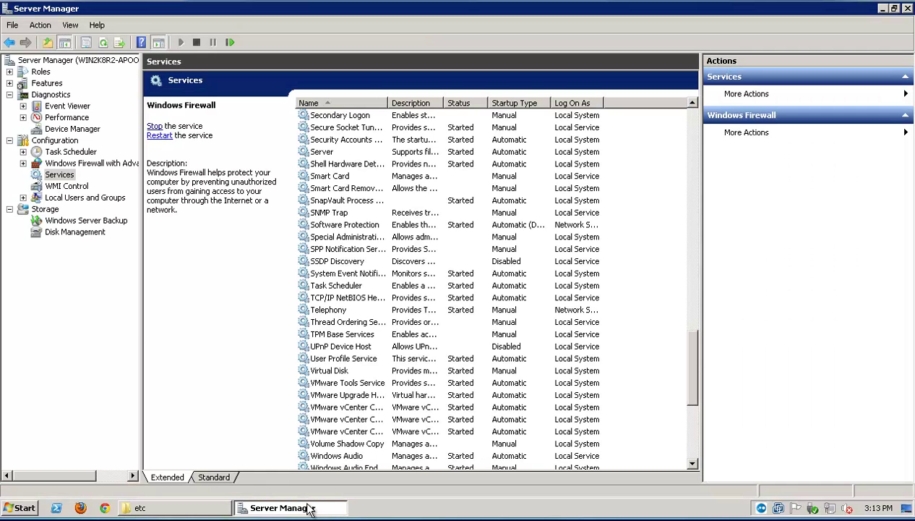
left_click(333, 264)
type("sn")
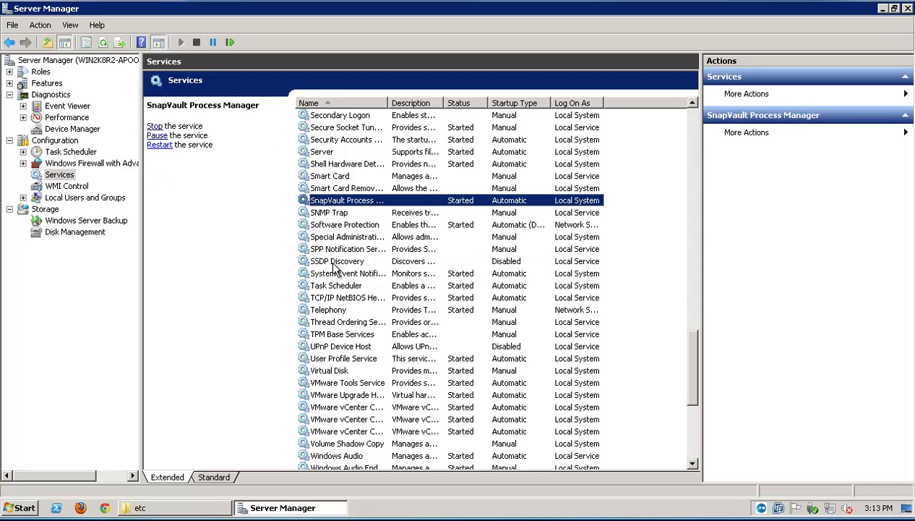
left_click(348, 211)
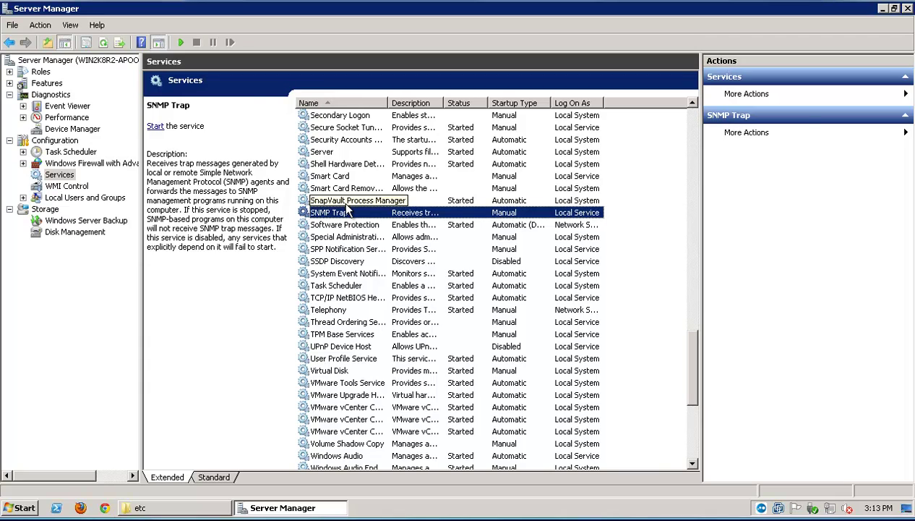
left_click(347, 206)
key("Down")
key("Down")
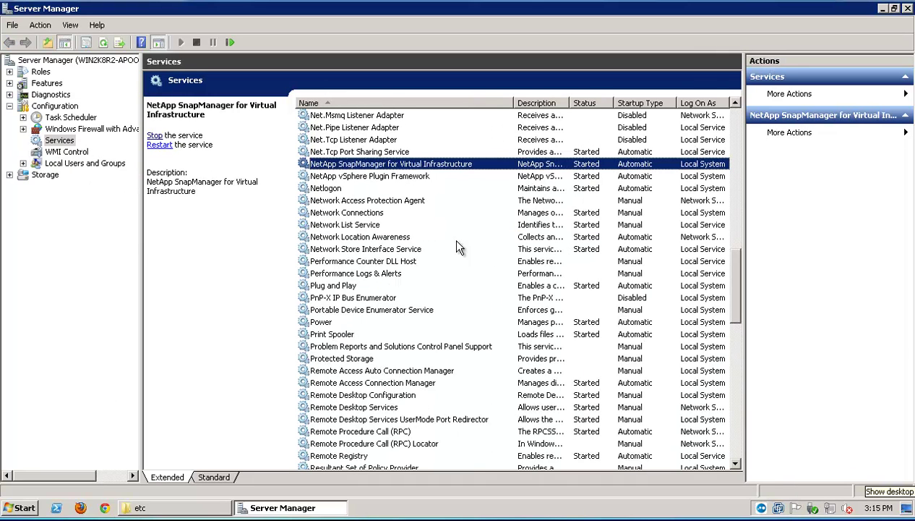
Step: Restart NetApp SnapManager for Virtual Infrastructure, then minimize Server Manager
right_click(364, 165)
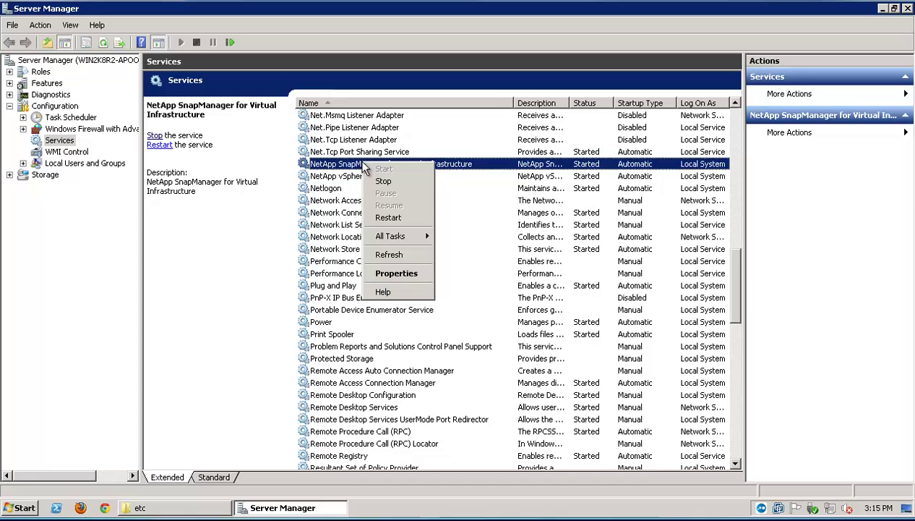
left_click(385, 219)
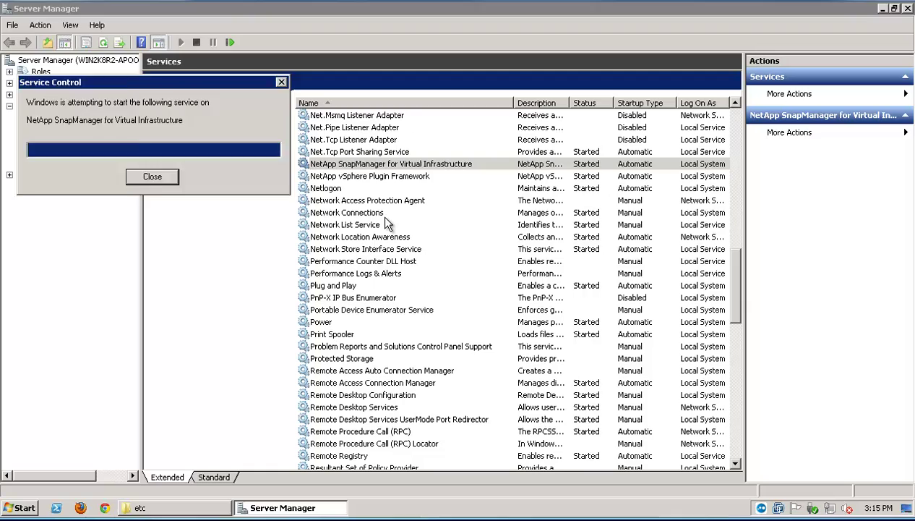
left_click(882, 9)
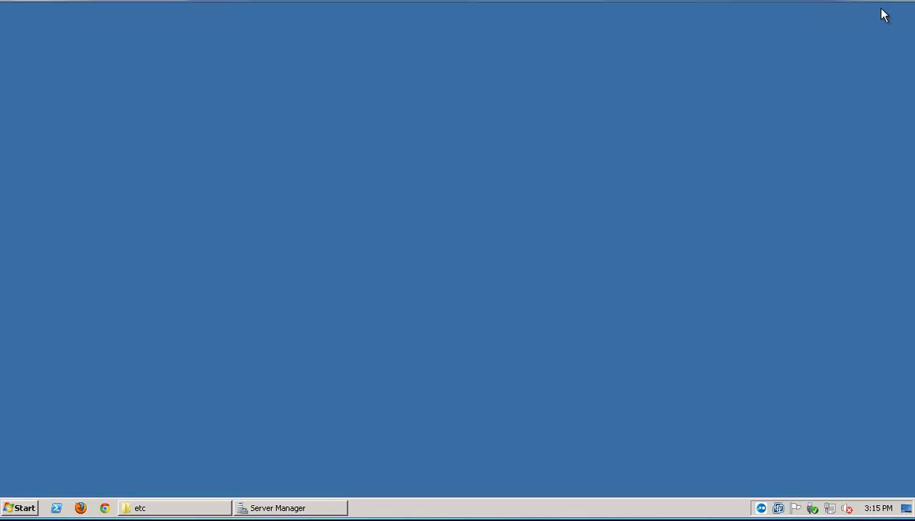
Step: Restore the etc window, go up to the server folder, and open its log folder
left_click(152, 508)
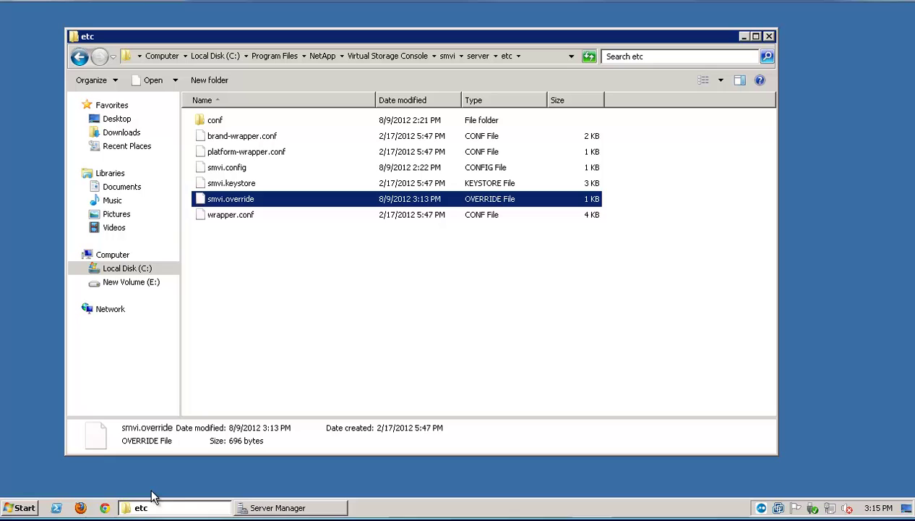
left_click(474, 61)
left_click(215, 203)
double_click(214, 199)
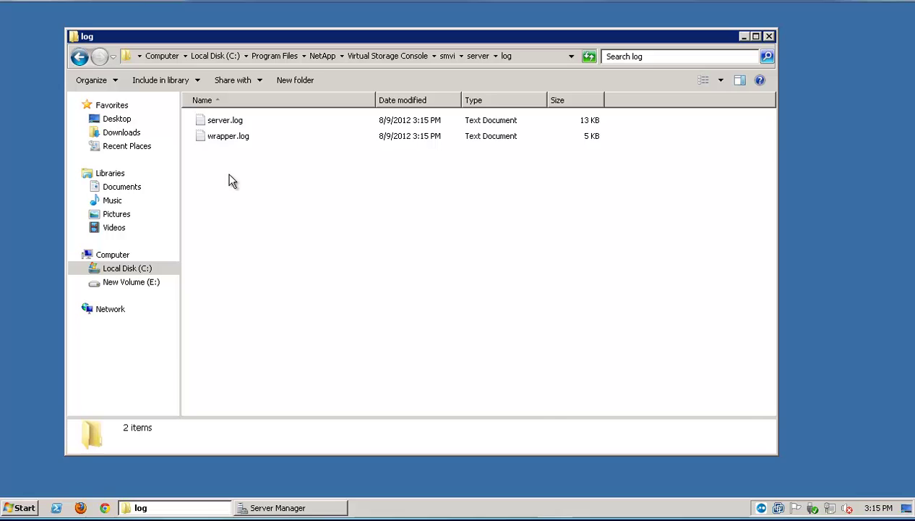